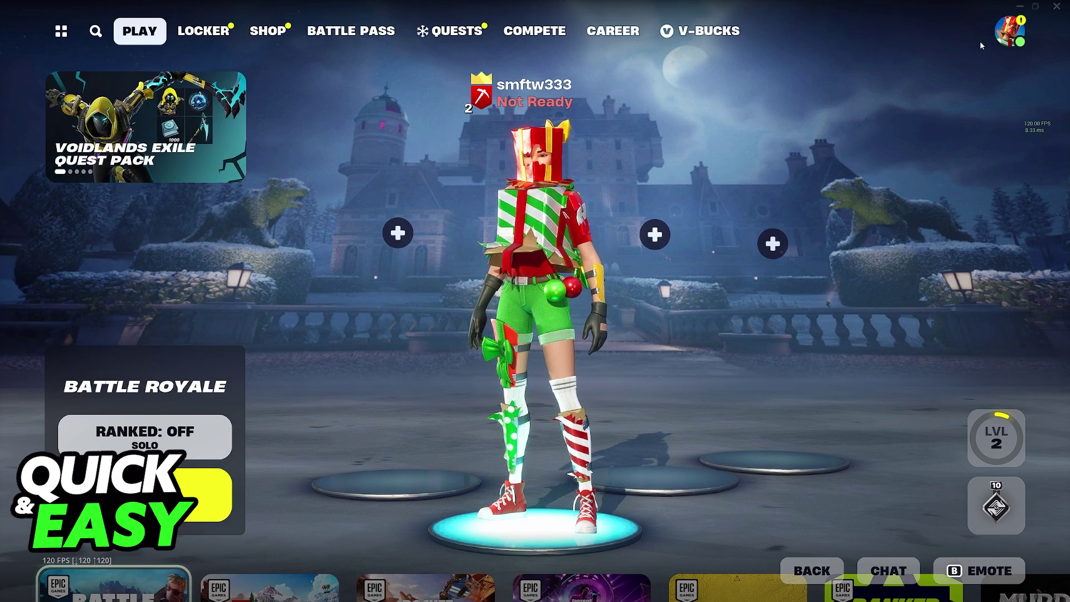
Step: Set the Rendering Mode to DirectX 12 in Fortnite's video settings and exit the game
click(1008, 31)
click(719, 516)
click(824, 110)
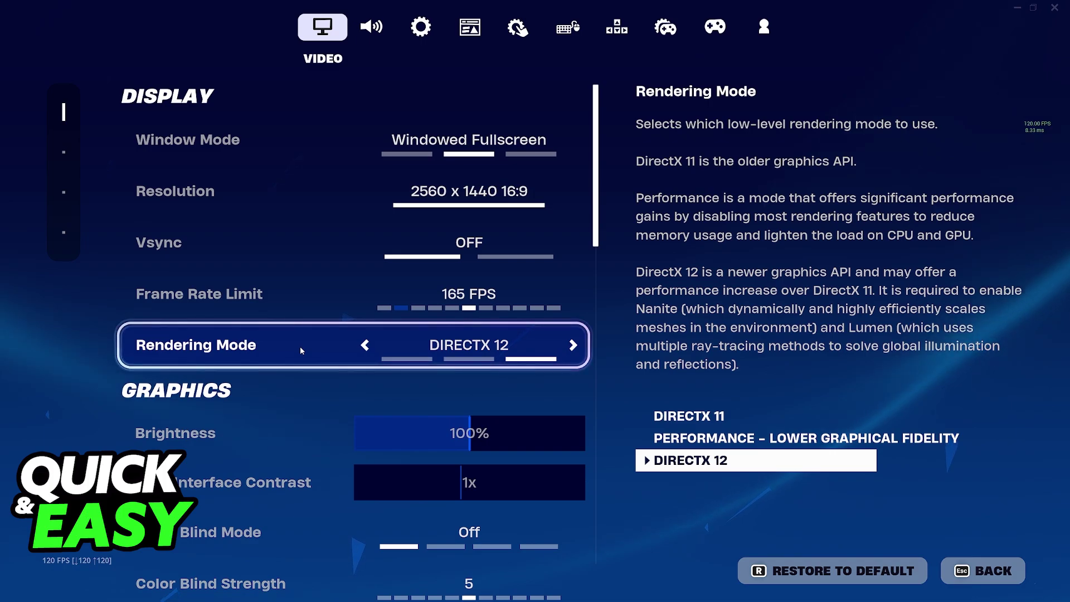
click(572, 345)
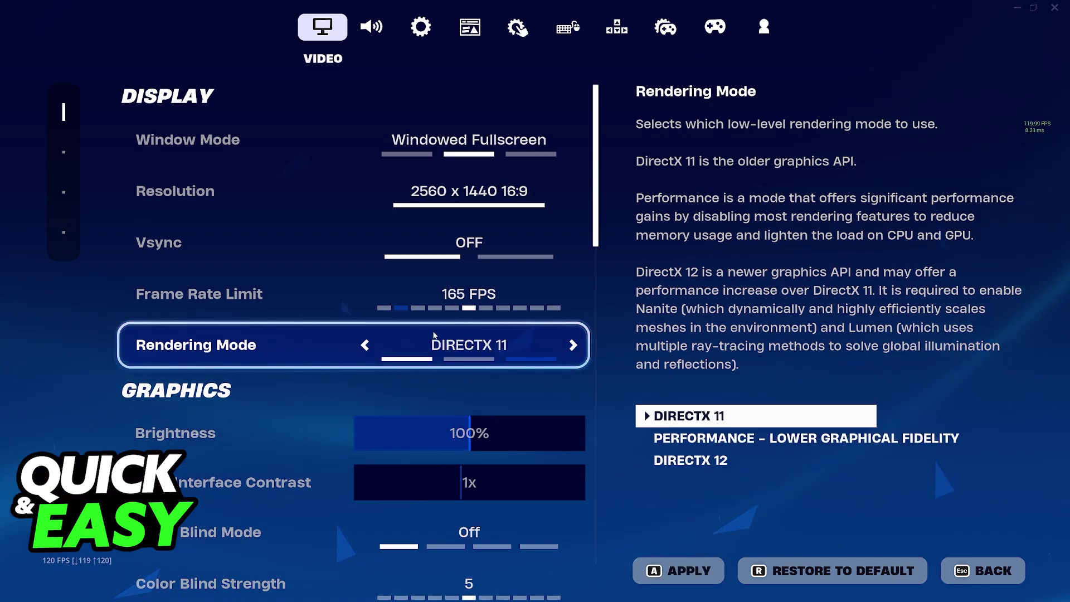
click(573, 345)
click(573, 345)
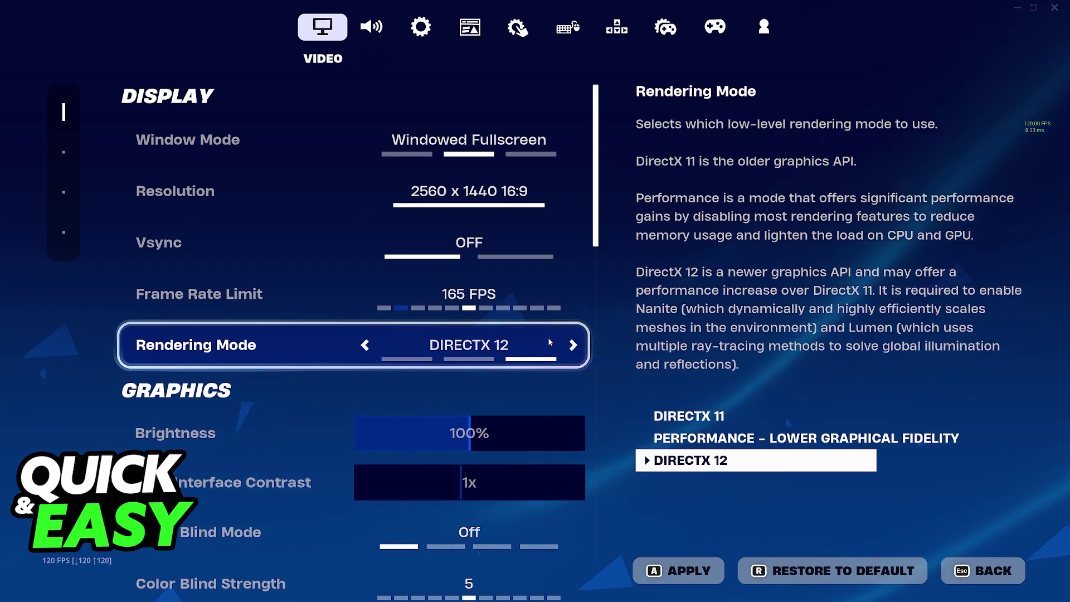
click(1055, 7)
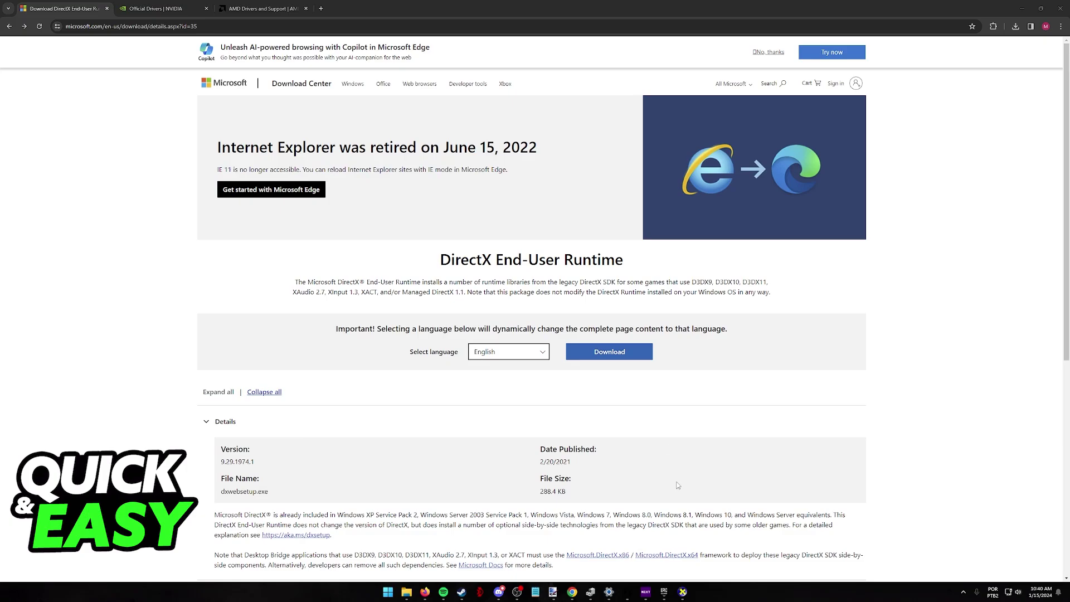
Step: Switch to the Epic Games Launcher and enable Launch Options in Fortnite's Manage settings
click(664, 591)
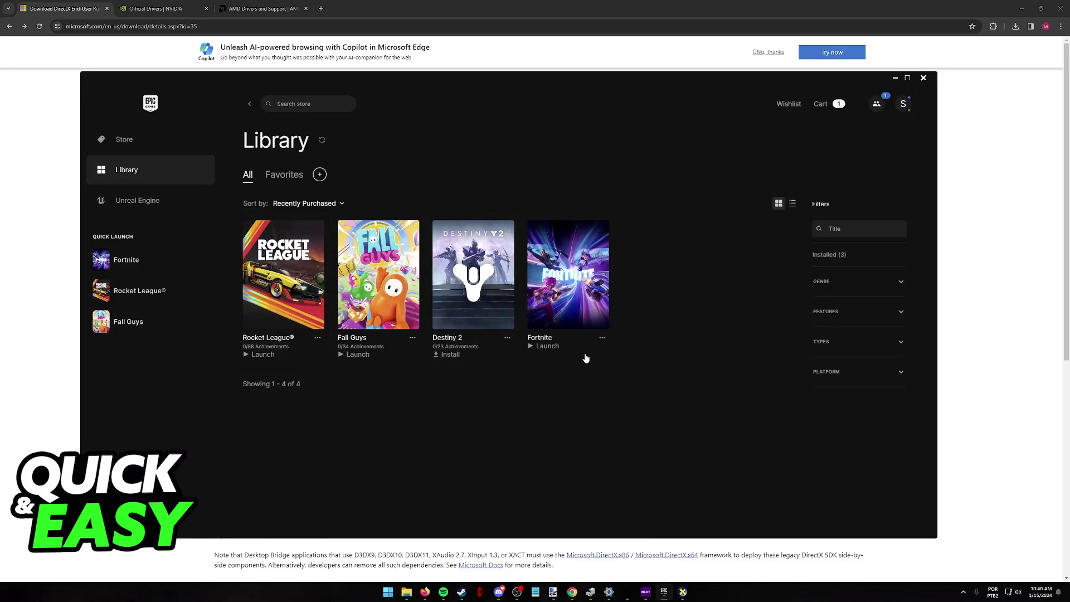
click(602, 337)
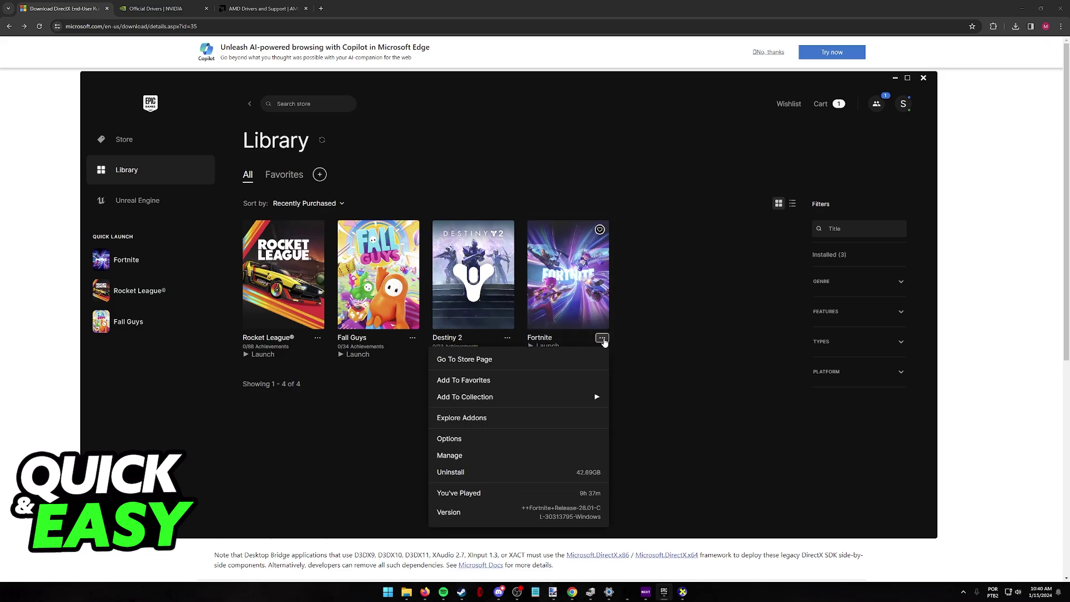
click(461, 455)
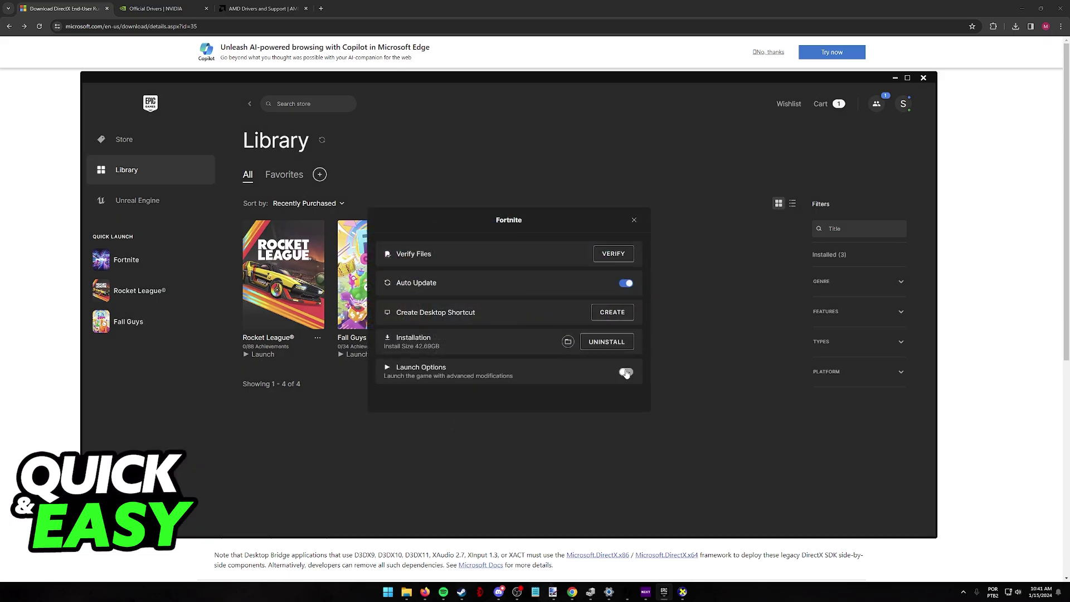
click(625, 373)
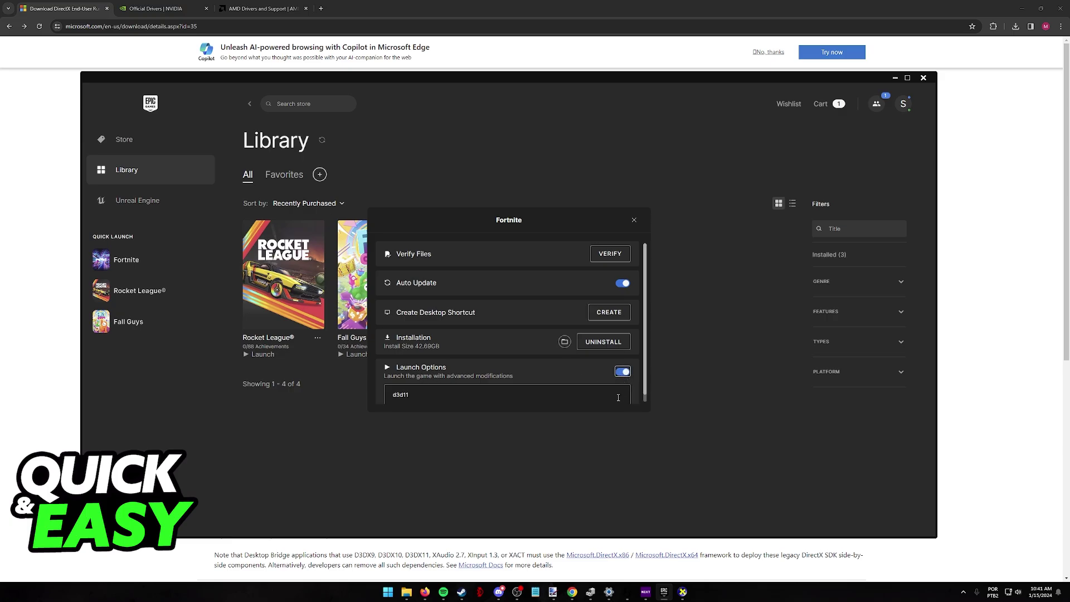
Step: Replace Fortnite's launch option argument with -d3d12
scroll(533, 385, down, 1)
click(502, 386)
key(ctrl+a)
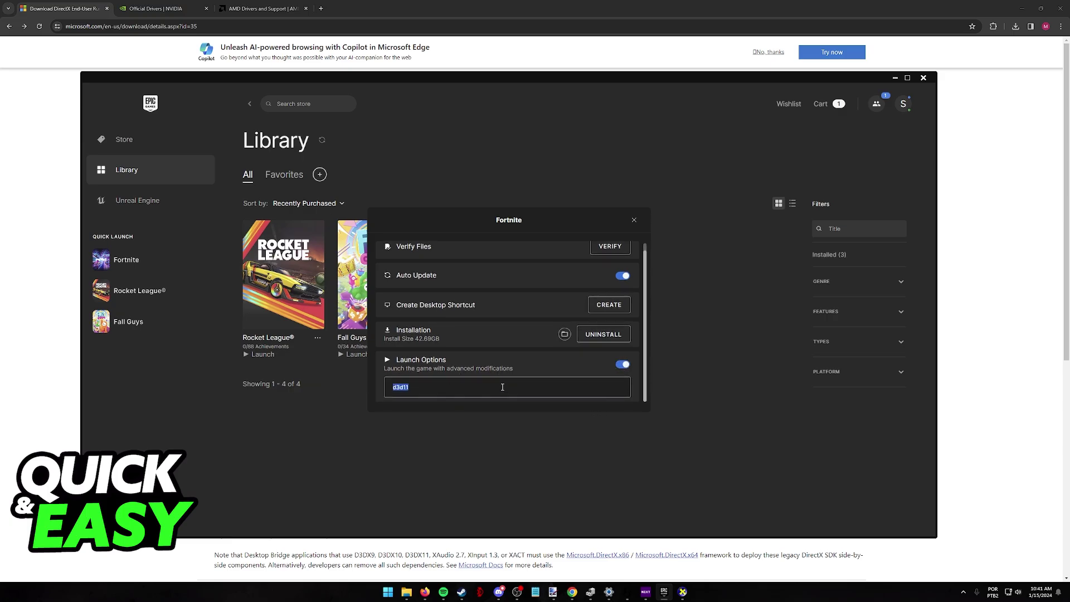
text(-d3d12)
double_click(414, 388)
click(414, 388)
key(shift+Left)
key(shift+Left)
key(shift+Left)
click(419, 388)
Step: Check the DirectX version in the DirectX Diagnostic Tool, closing it and Fortnite's management dialog
click(682, 592)
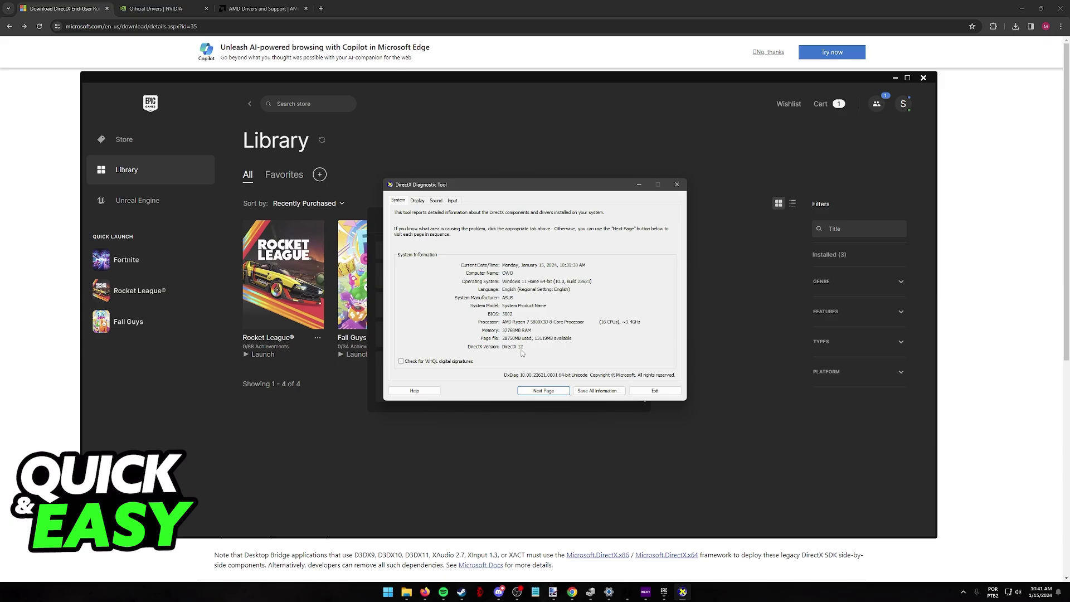
click(677, 185)
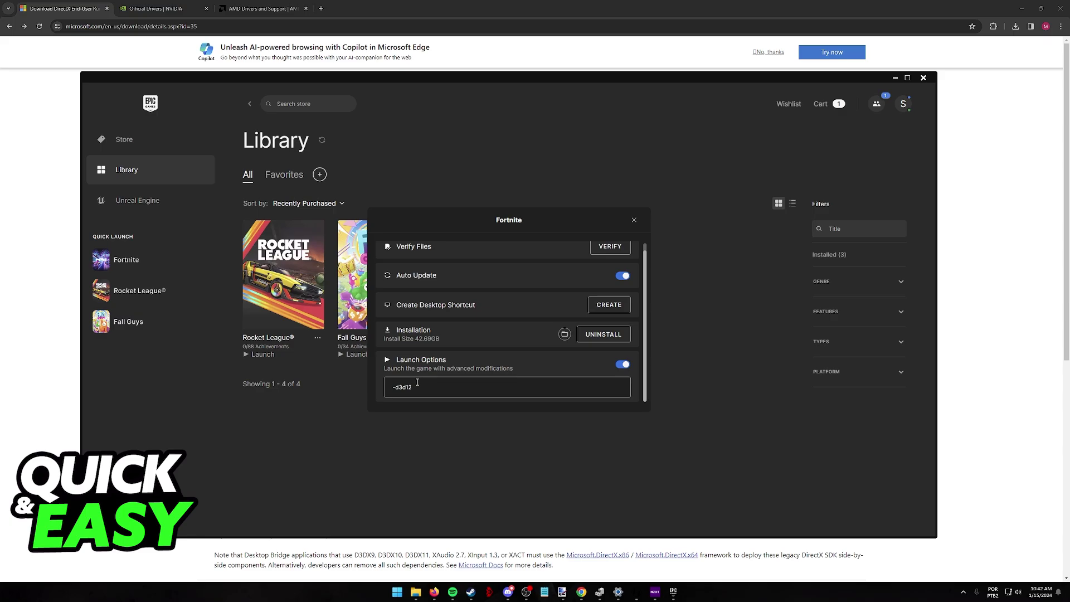
click(633, 220)
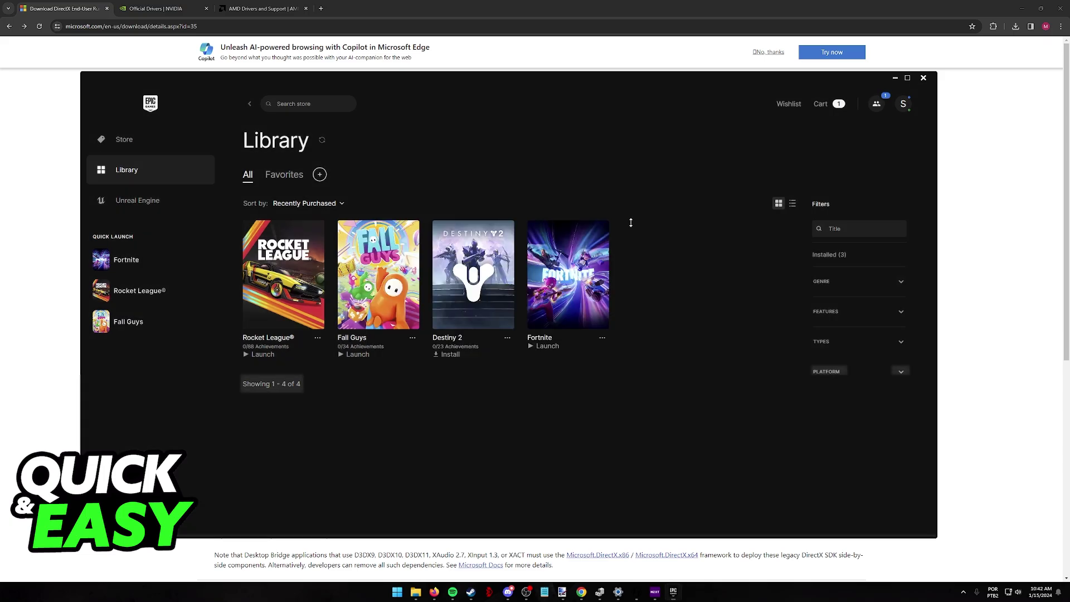
Step: Switch to the browser and examine the DirectX End-User Runtime download page, including the dxwebsetup.exe file name
key(alt+Tab)
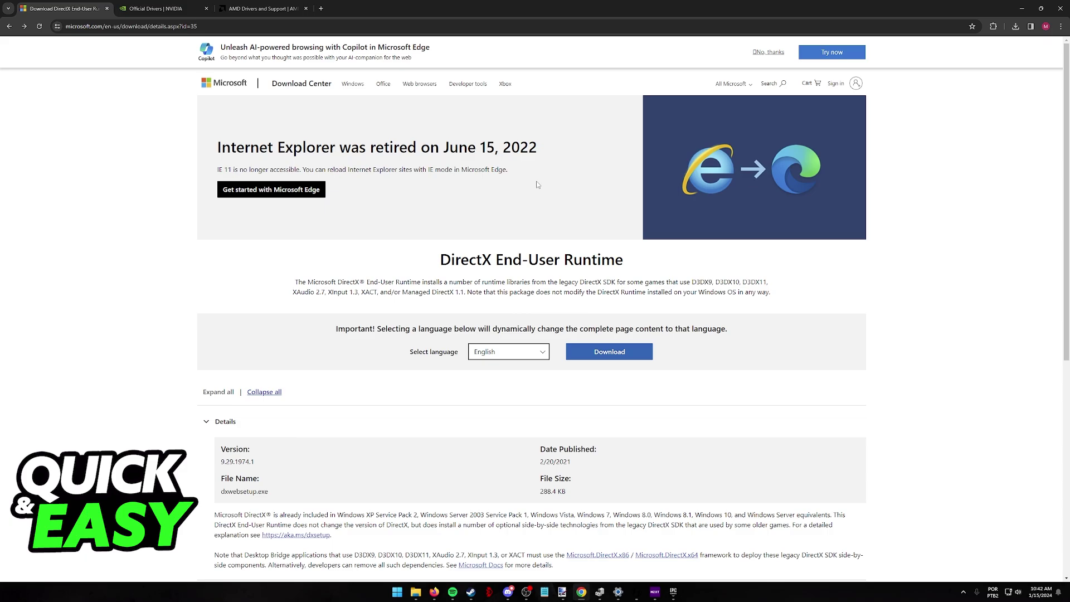
drag(440, 261, 633, 263)
click(597, 260)
scroll(404, 311, down, 2)
scroll(400, 387, up, 2)
drag(272, 497, 221, 491)
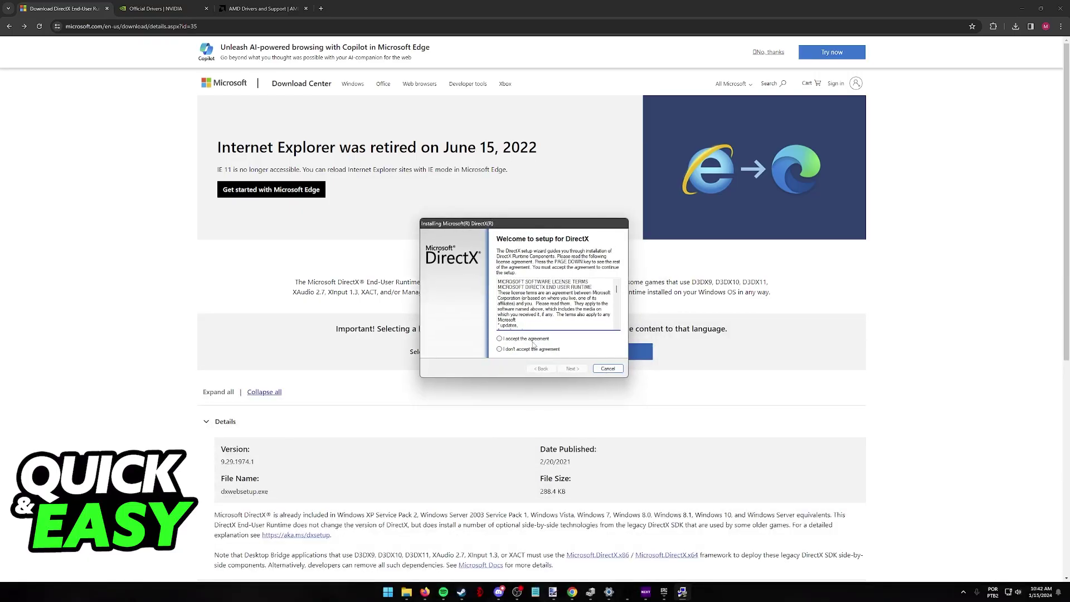
Step: Accept the licence agreement in the DirectX setup and cancel the installation at the Bing Bar offer
click(538, 340)
click(572, 368)
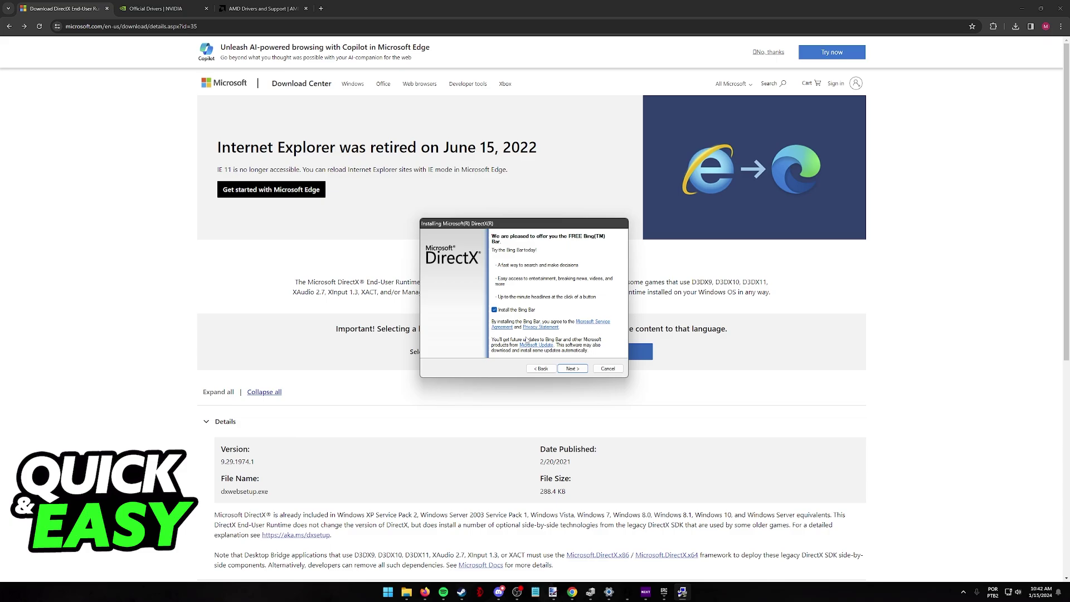
click(607, 368)
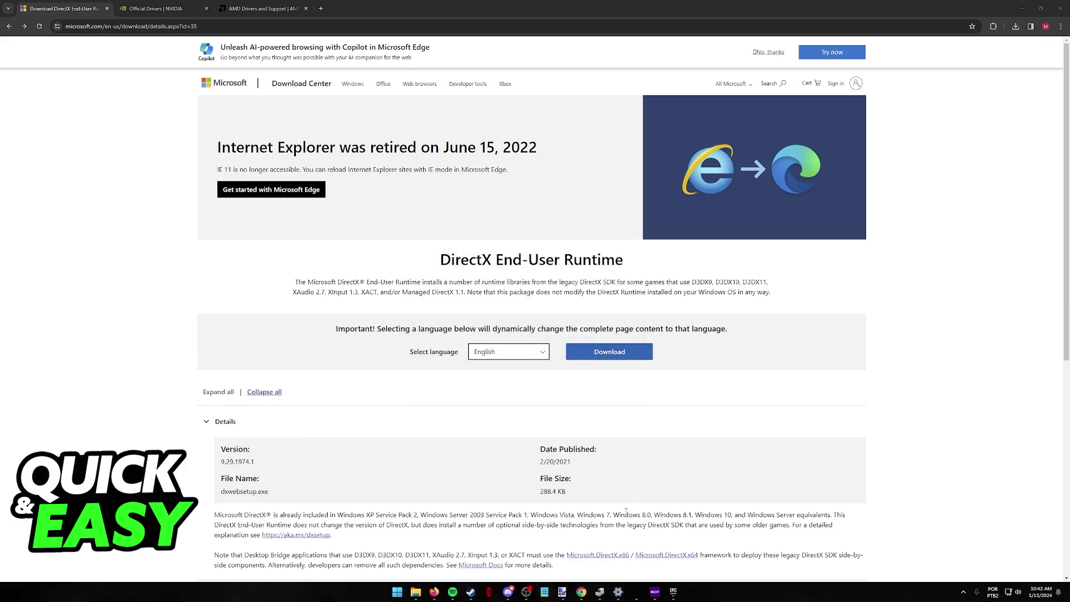
Step: Start a driver update for the AMD Radeon RX 7900 XTX in Device Manager and close the update wizard
click(599, 591)
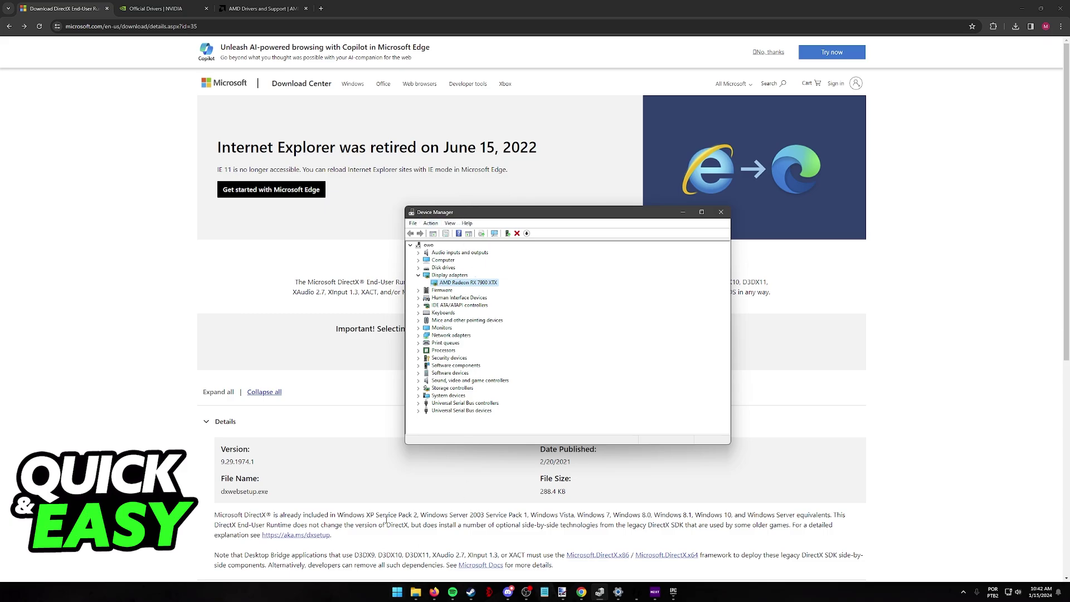
right_click(446, 283)
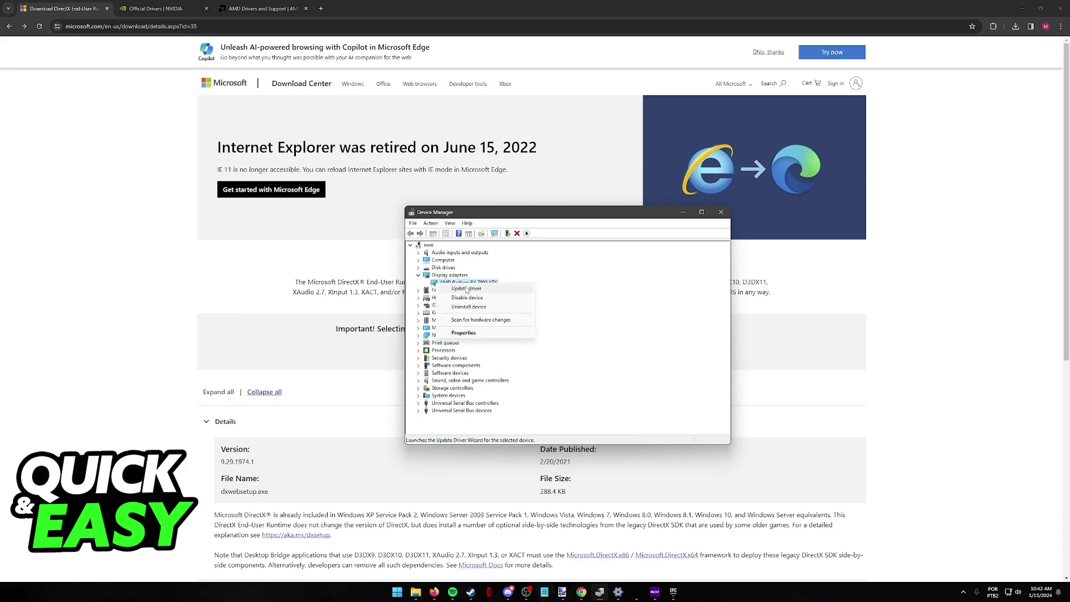
click(496, 291)
click(670, 421)
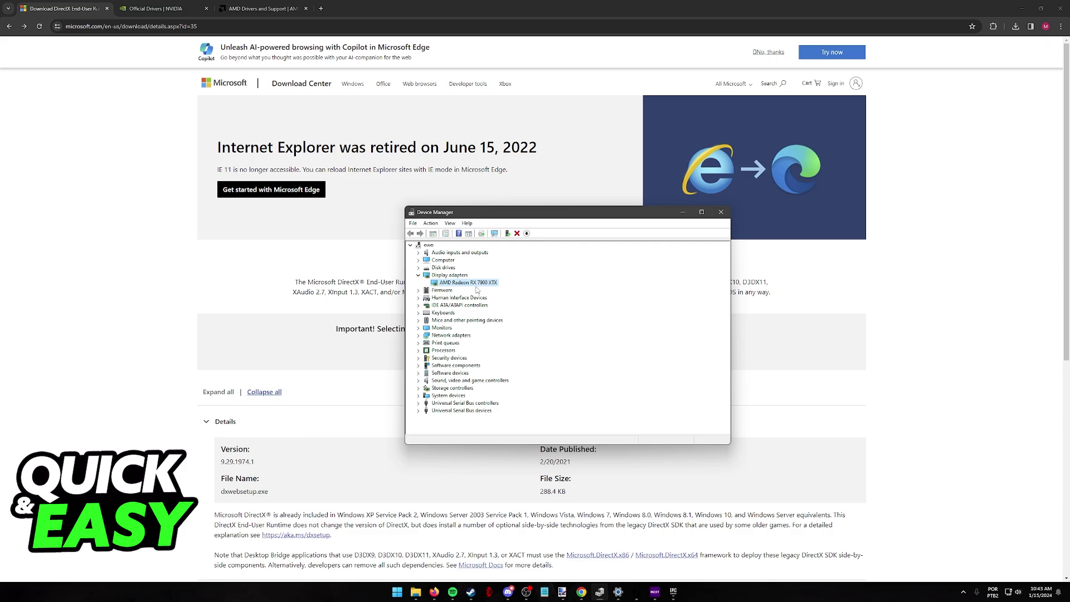
Step: Look at the NVIDIA and AMD driver pages and check the display adapter's model in Device Manager
click(156, 9)
click(250, 5)
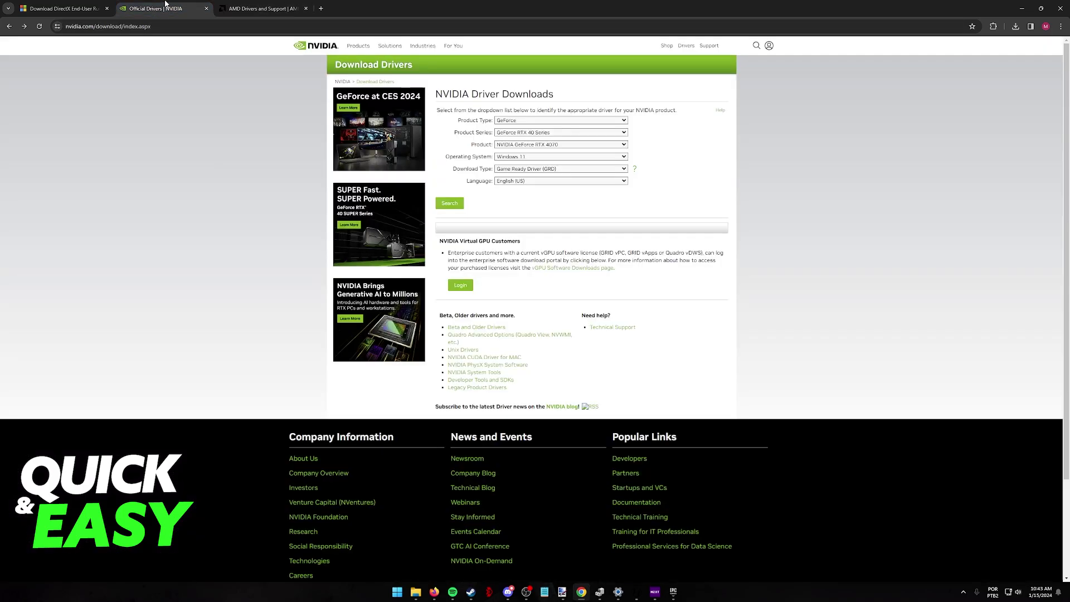
click(156, 9)
click(599, 591)
right_click(464, 283)
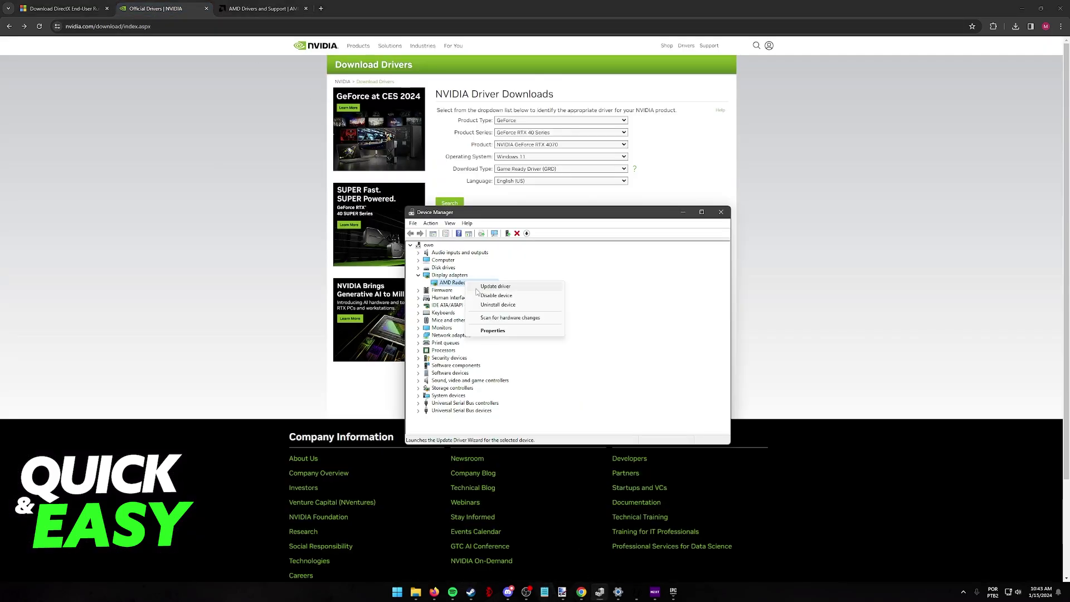
key(Escape)
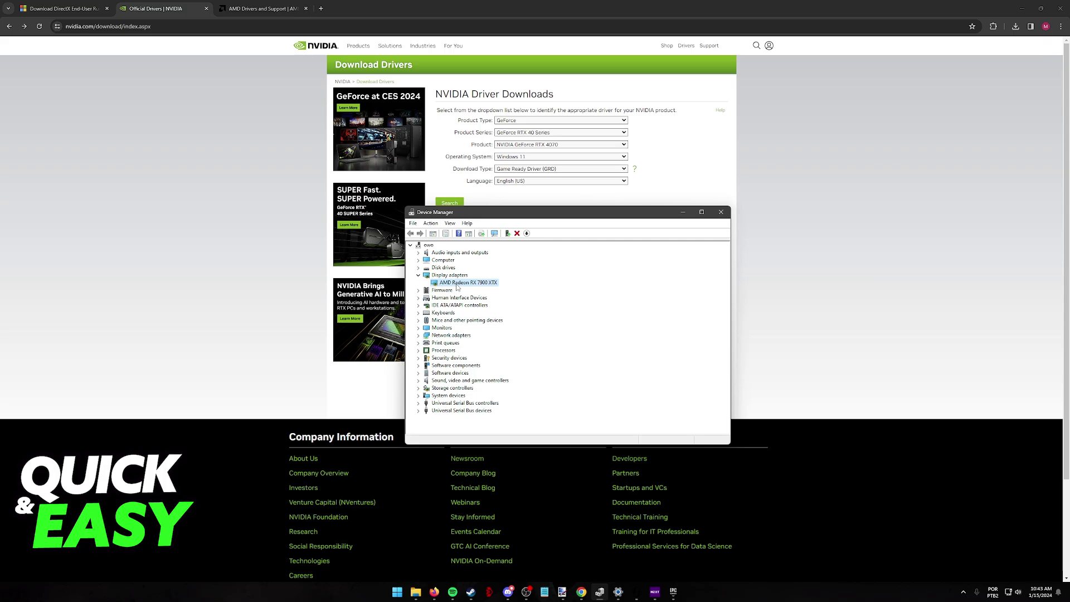
click(250, 104)
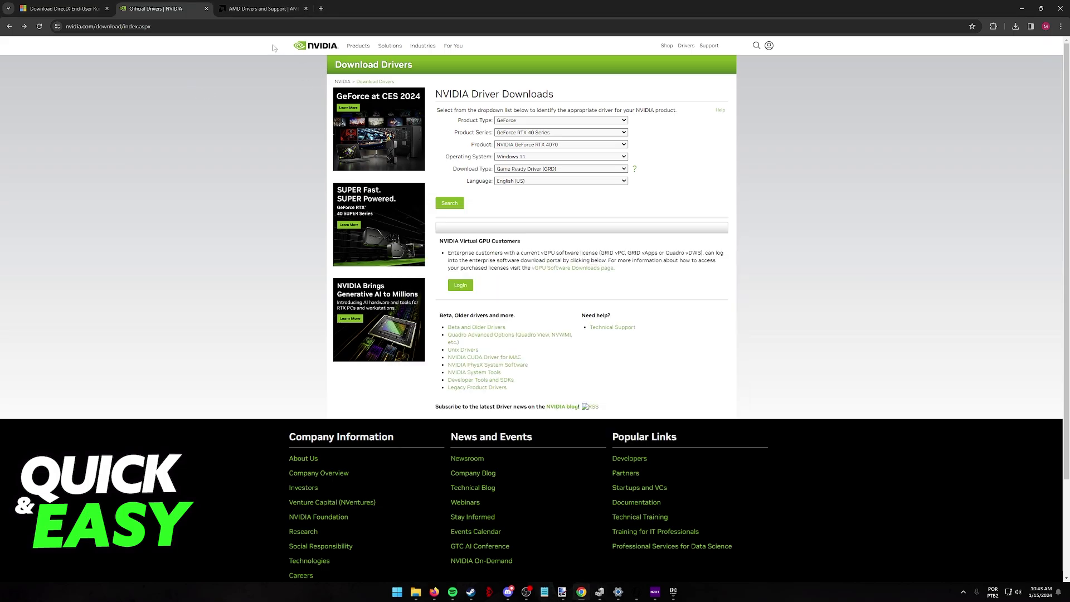
Step: Search NVIDIA's driver downloads for GeForce, GeForce RTX 40 Series, NVIDIA GeForce RTX 4080
click(518, 135)
click(487, 132)
click(516, 121)
click(497, 124)
click(498, 122)
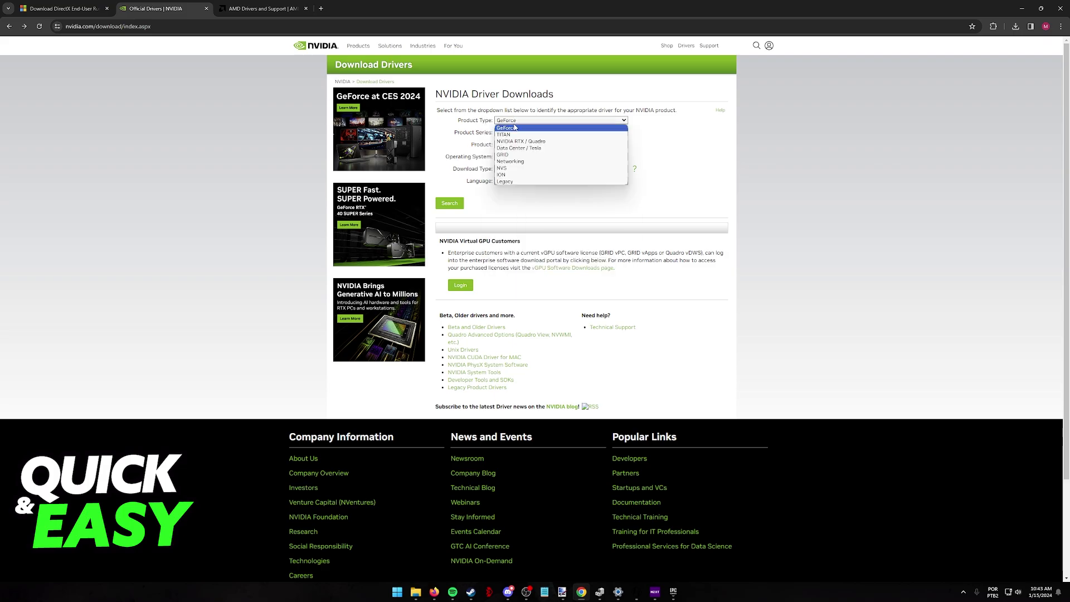
click(513, 128)
click(512, 134)
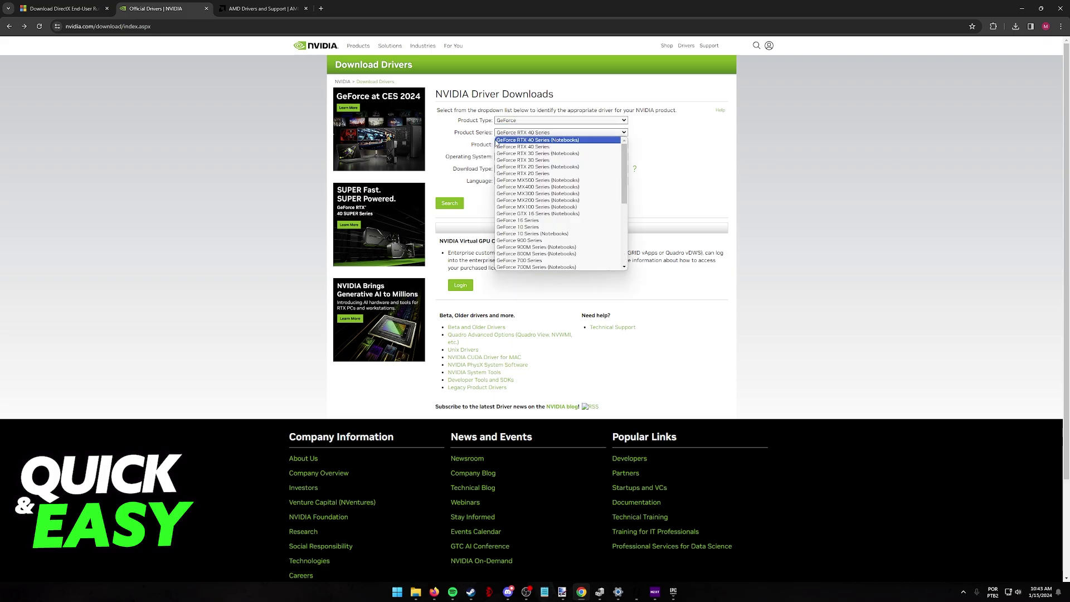
click(511, 147)
click(521, 145)
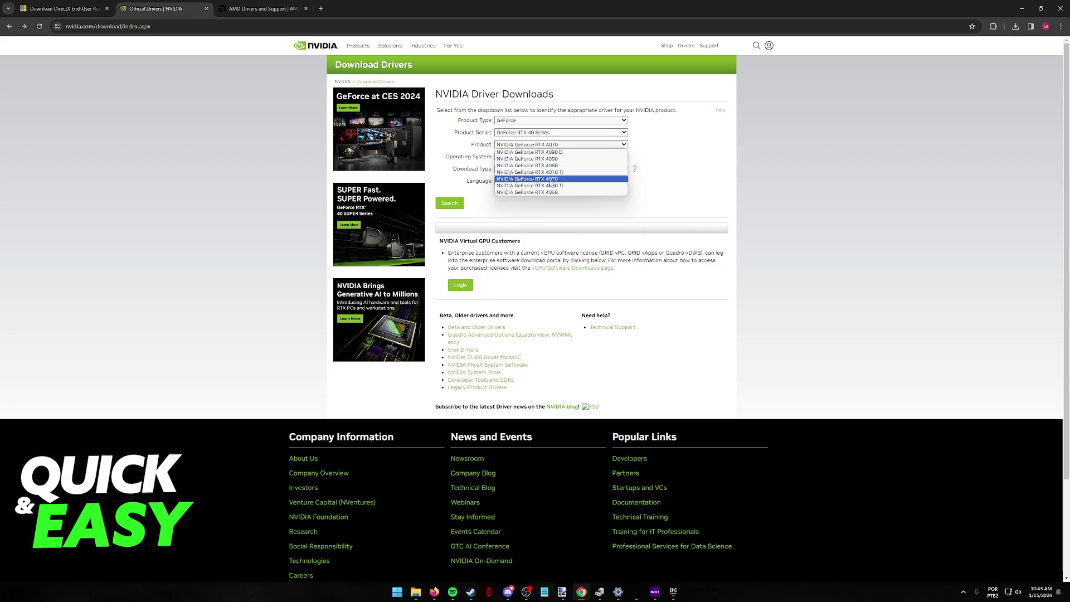
click(534, 166)
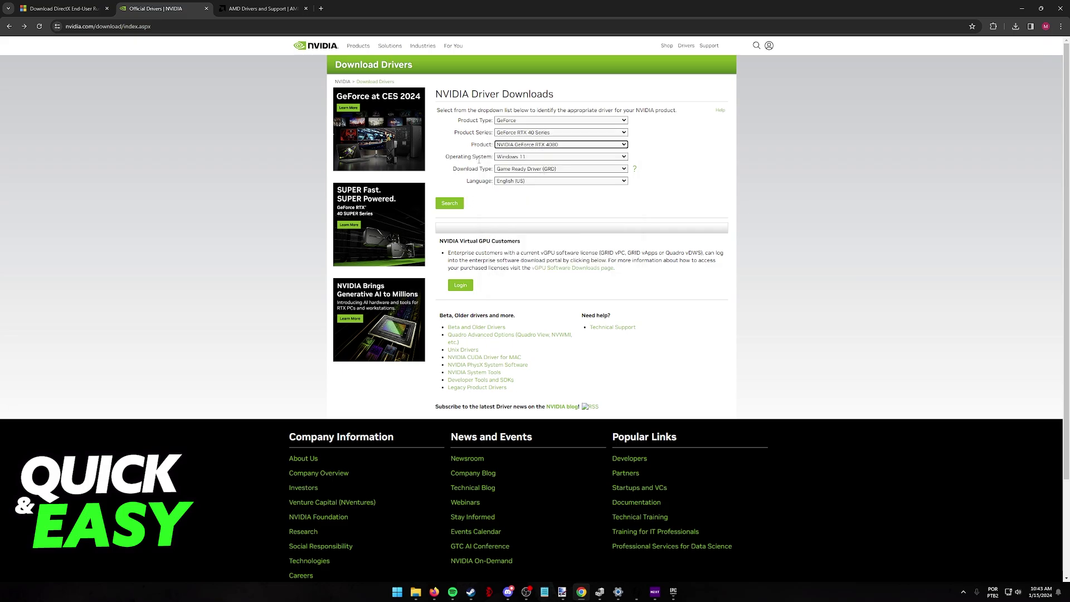
click(449, 202)
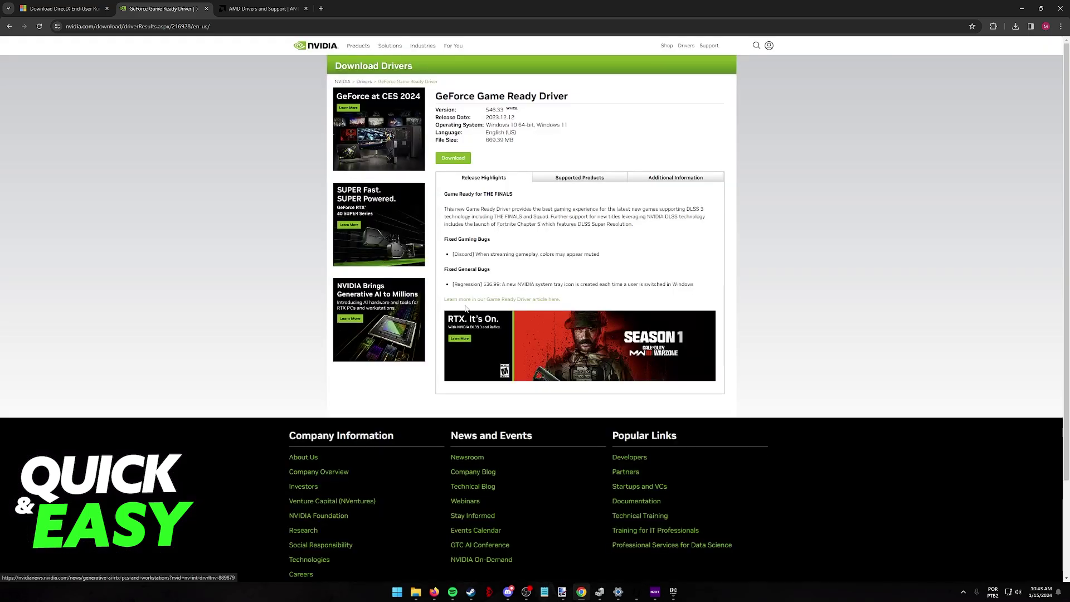
Step: On AMD's driver support page, select Graphics, AMD Radeon RX 7000 Series, RX 7900 Series and AMD Radeon RX 7900 XTX
click(262, 8)
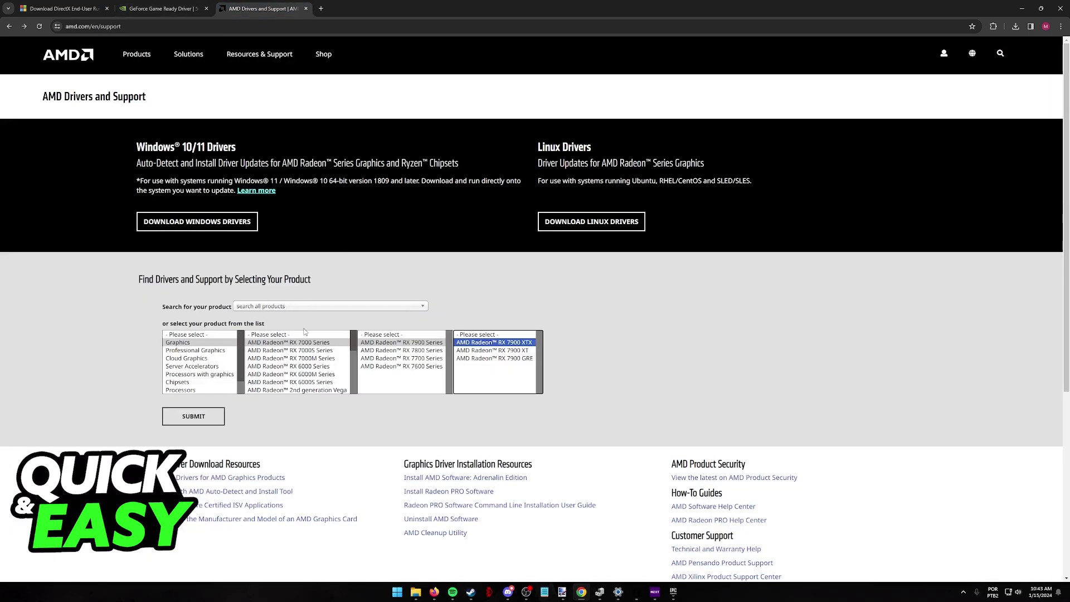
click(184, 342)
click(290, 342)
click(439, 343)
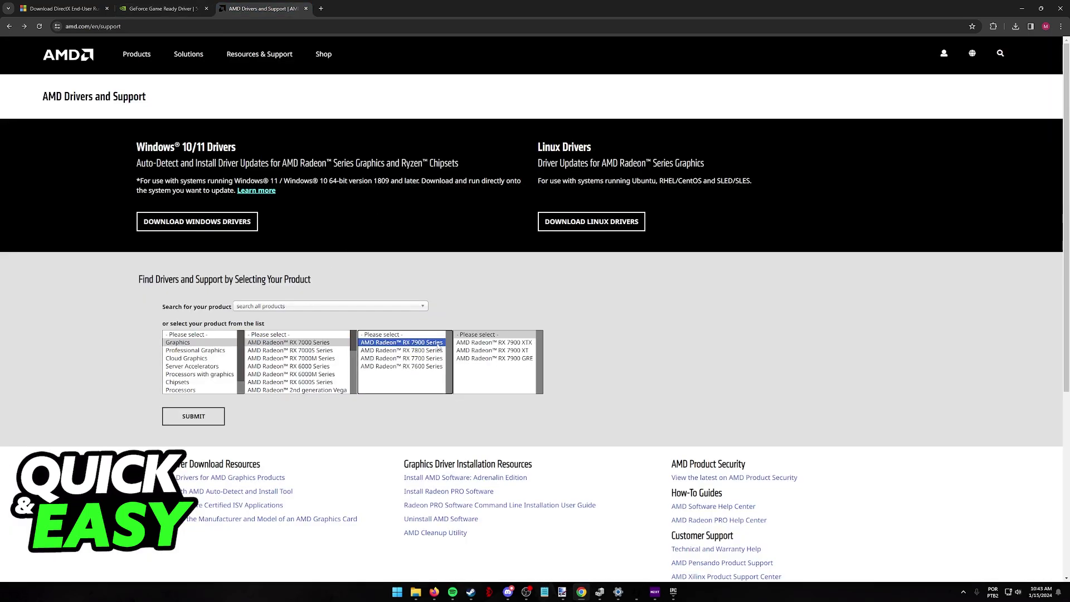
click(494, 342)
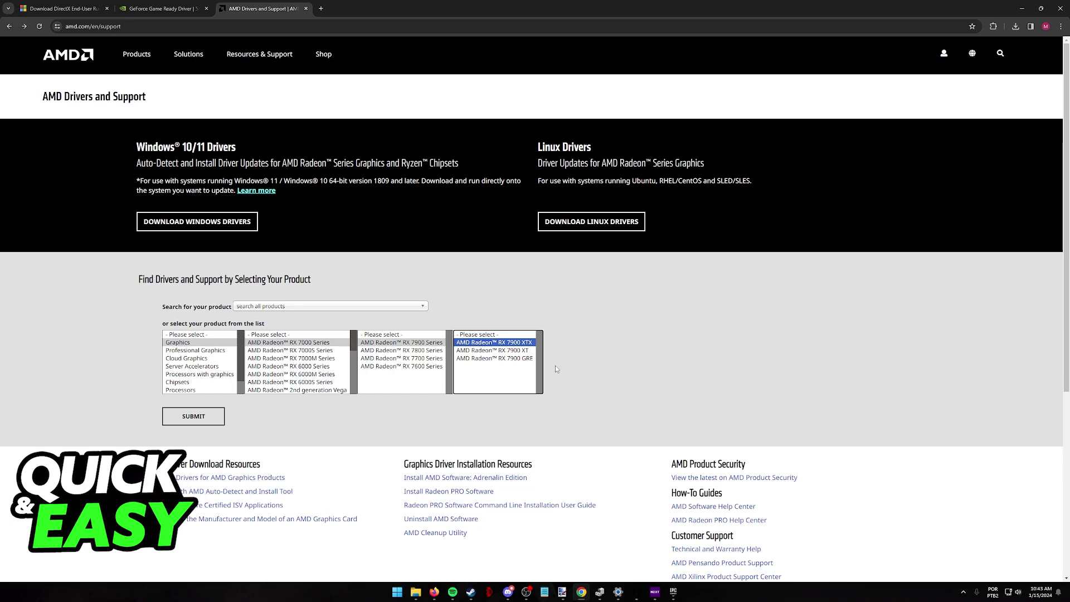